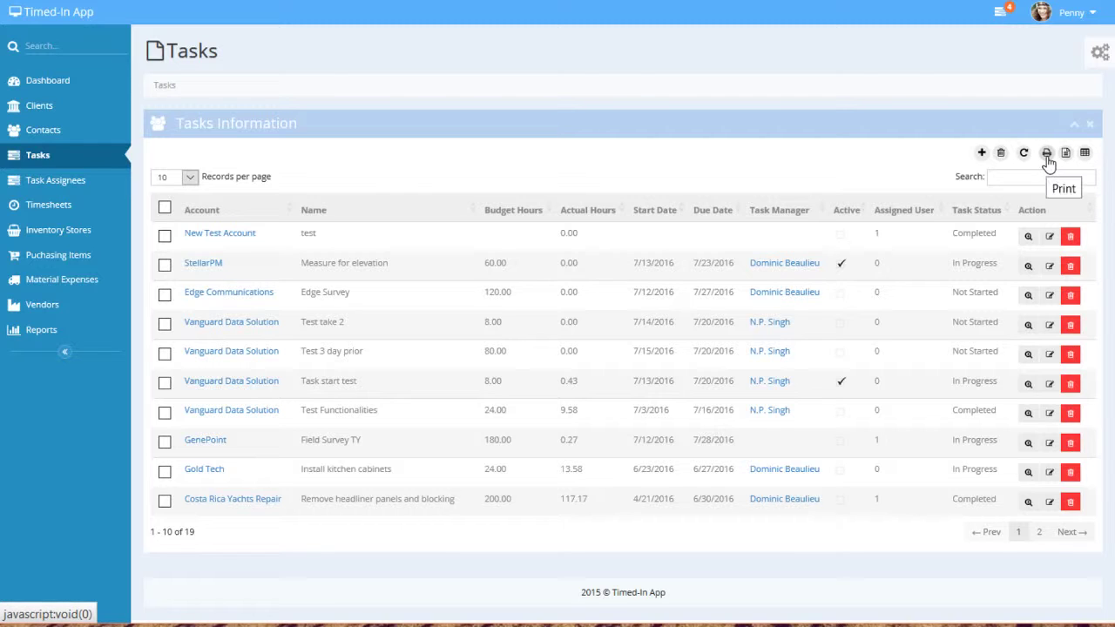
Start a new task record and choose Vanguard Data Solution as its account.
left_click(980, 154)
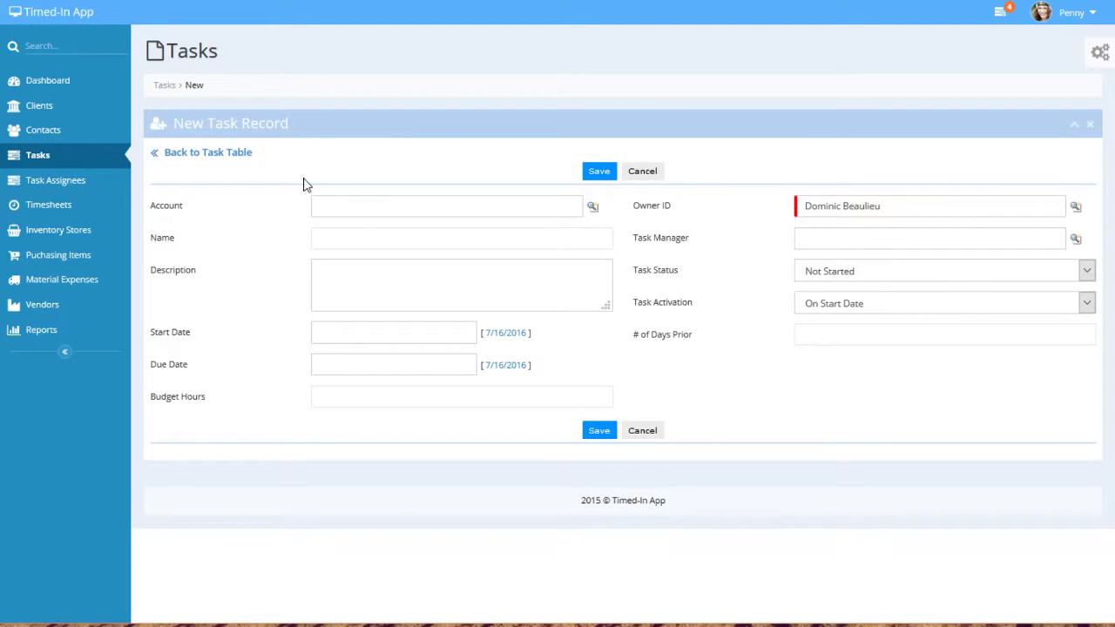
left_click(592, 208)
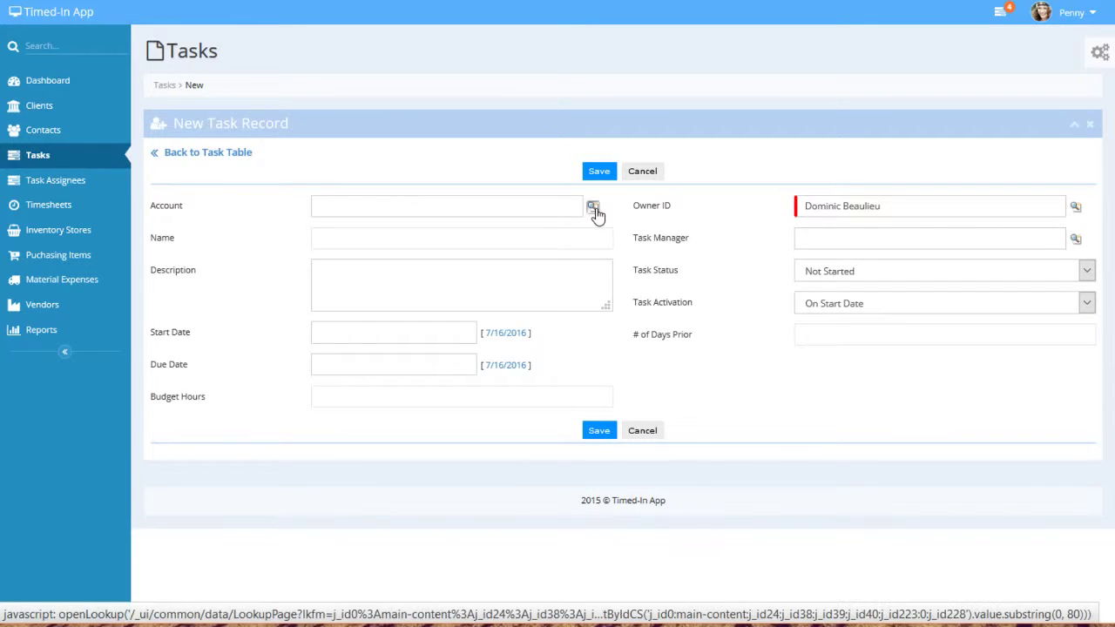
left_click_drag(294, 290, 240, 107)
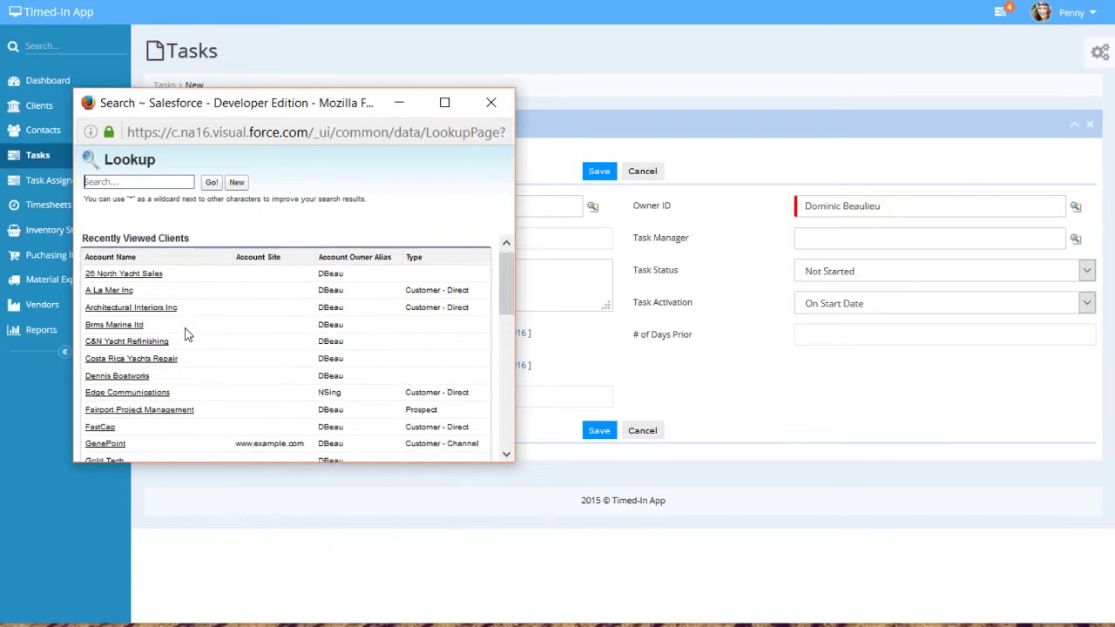
scroll(189, 335, "down", 10)
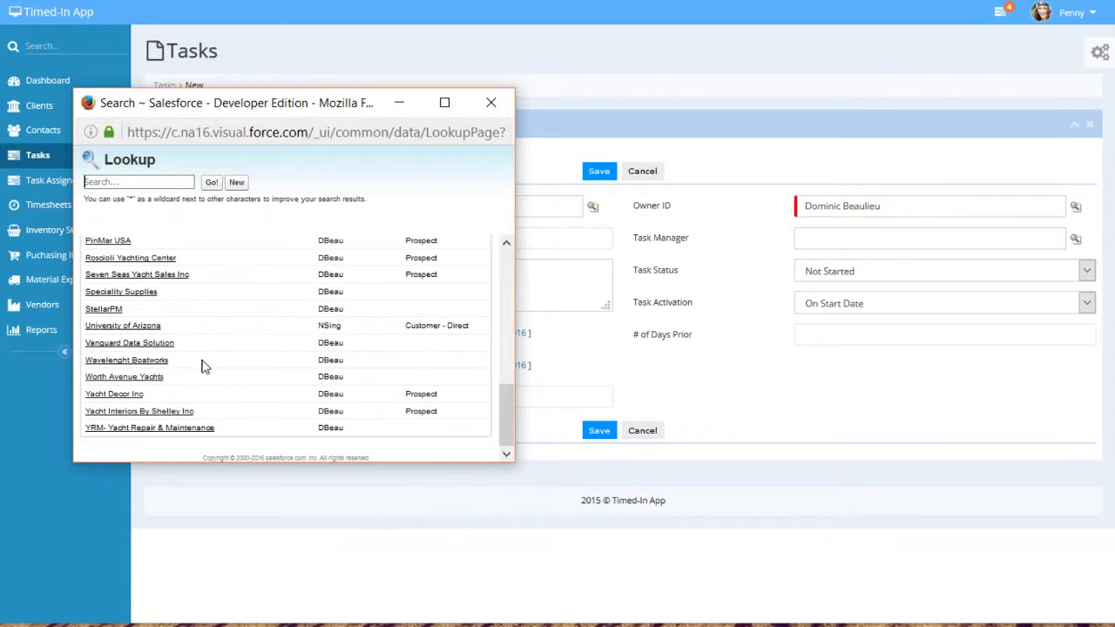
left_click(120, 343)
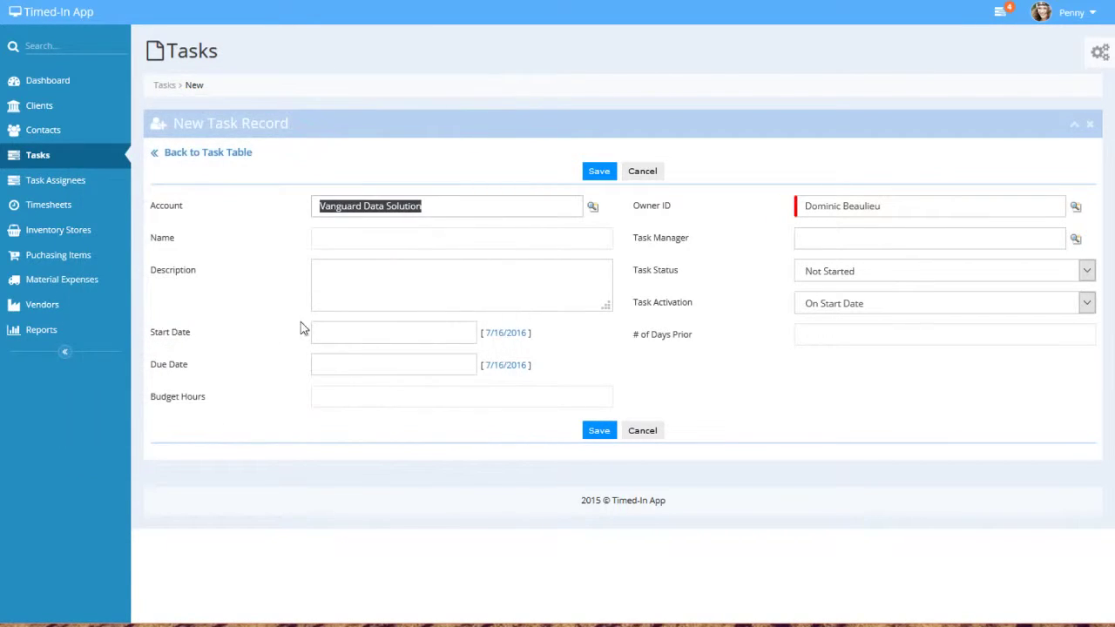
Name the task "Video for timed-in" and enter the description "make video for timed-in".
left_click(379, 241)
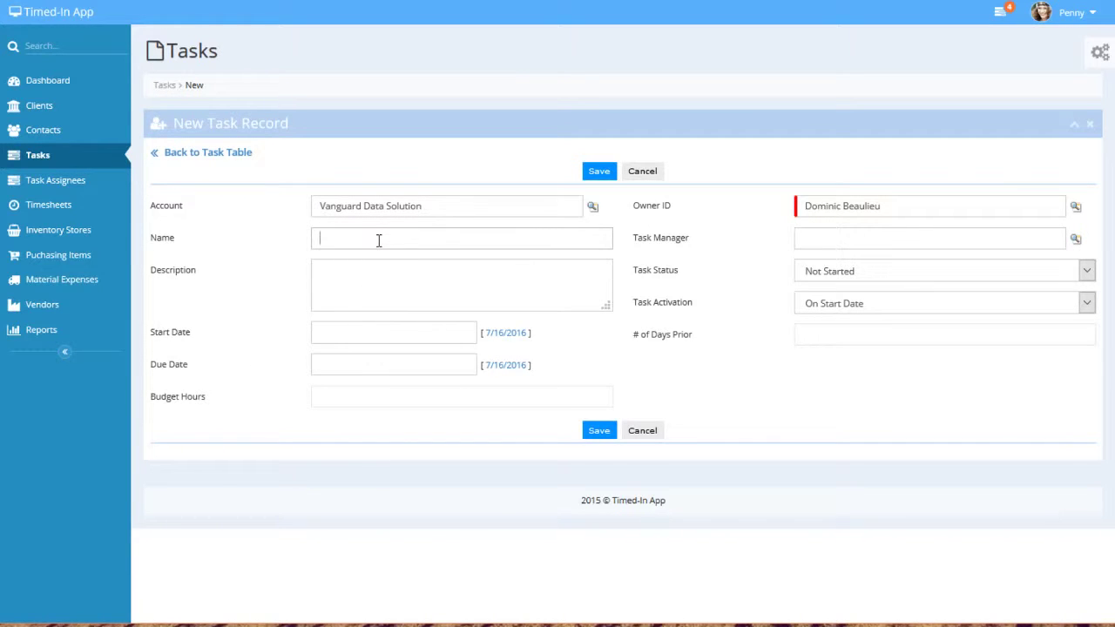
type("Video for timed-in")
left_click(386, 265)
type("make vi")
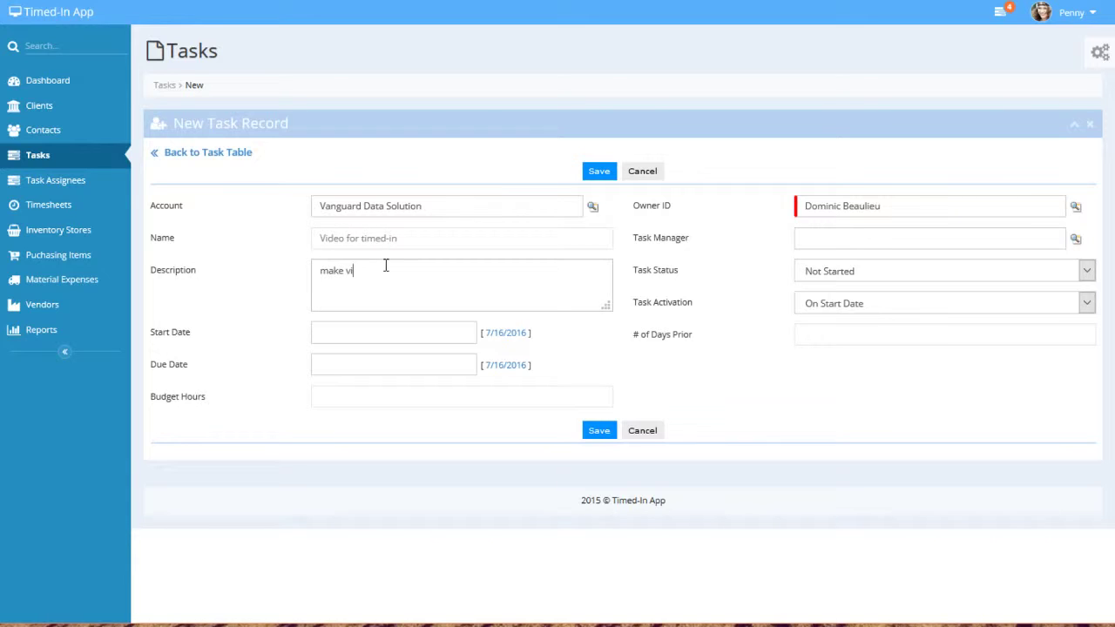
type("deo for timed-in")
Schedule the task from 7/18/2016 to a due date of 7/23/2016 and budget 40 hours for it.
left_click(379, 328)
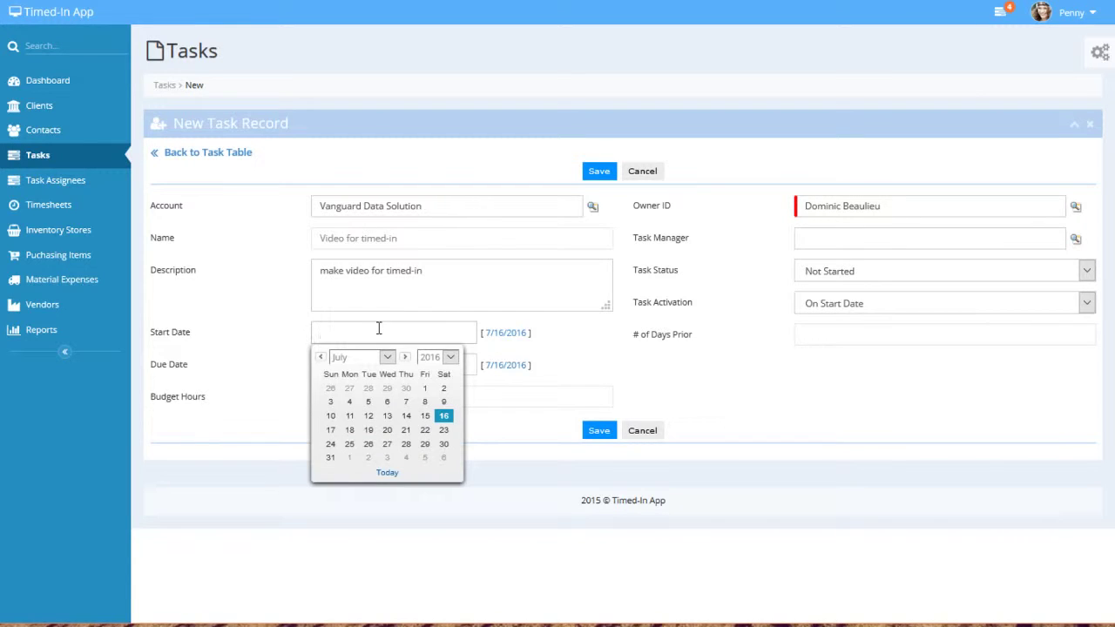
left_click(349, 430)
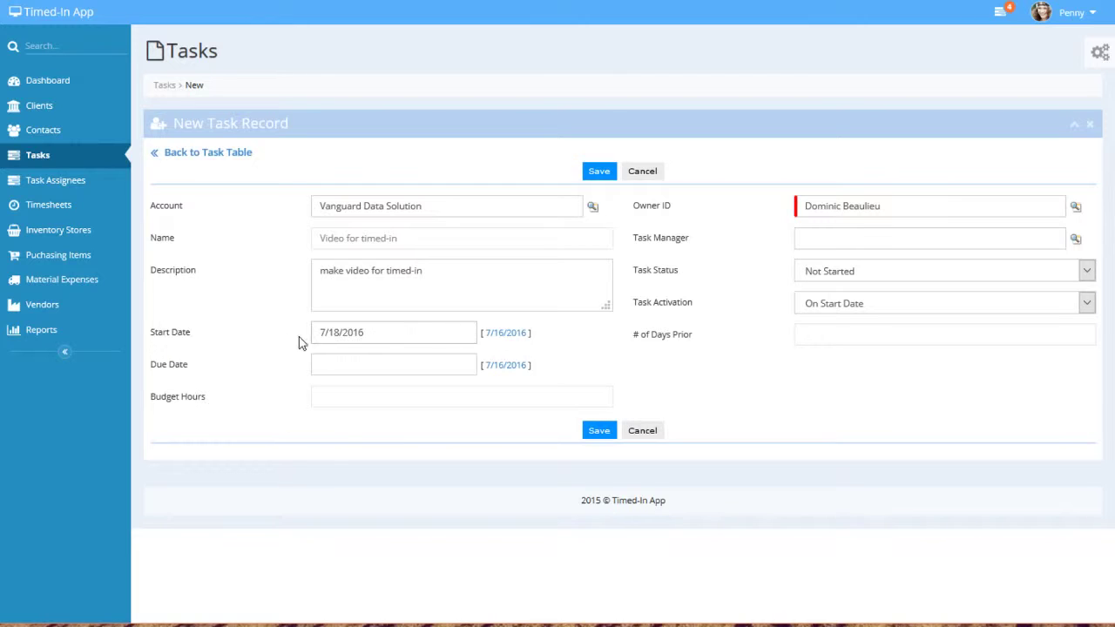
left_click(354, 364)
left_click(443, 461)
left_click(324, 405)
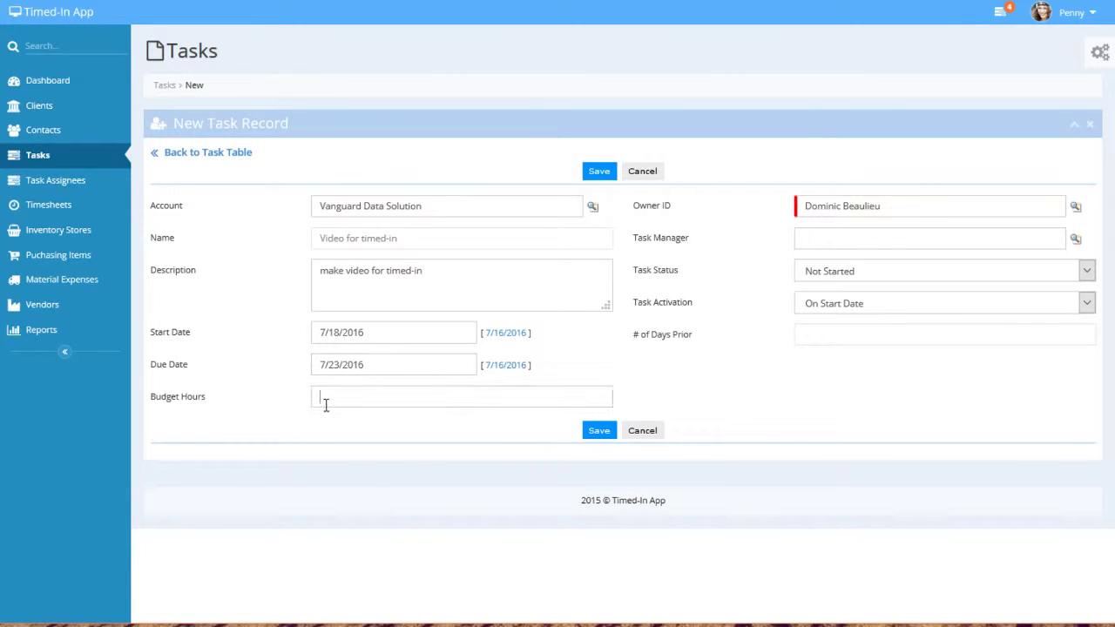
type("40")
Assign the second recently viewed user as the task manager and leave the task status at Not Started.
mouse_move(905, 209)
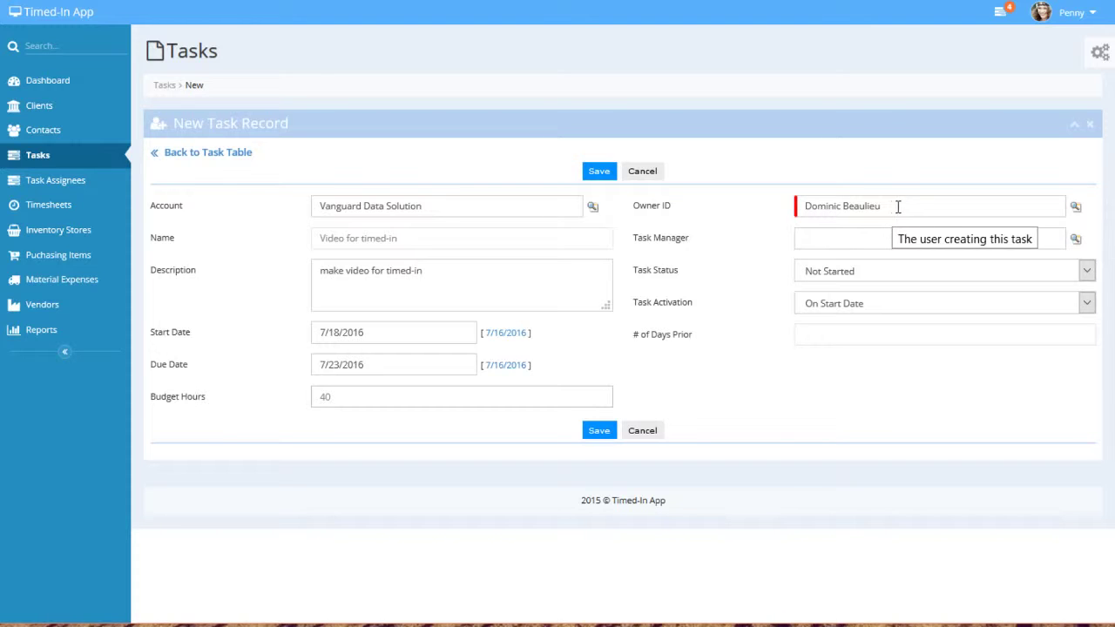
left_click(1076, 241)
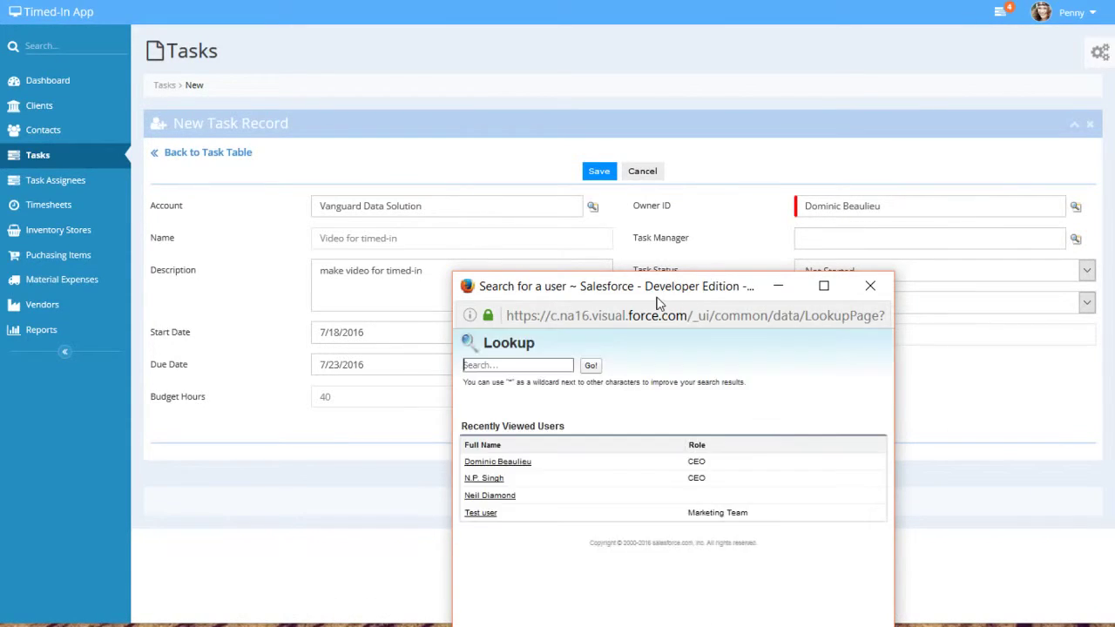
left_click(487, 483)
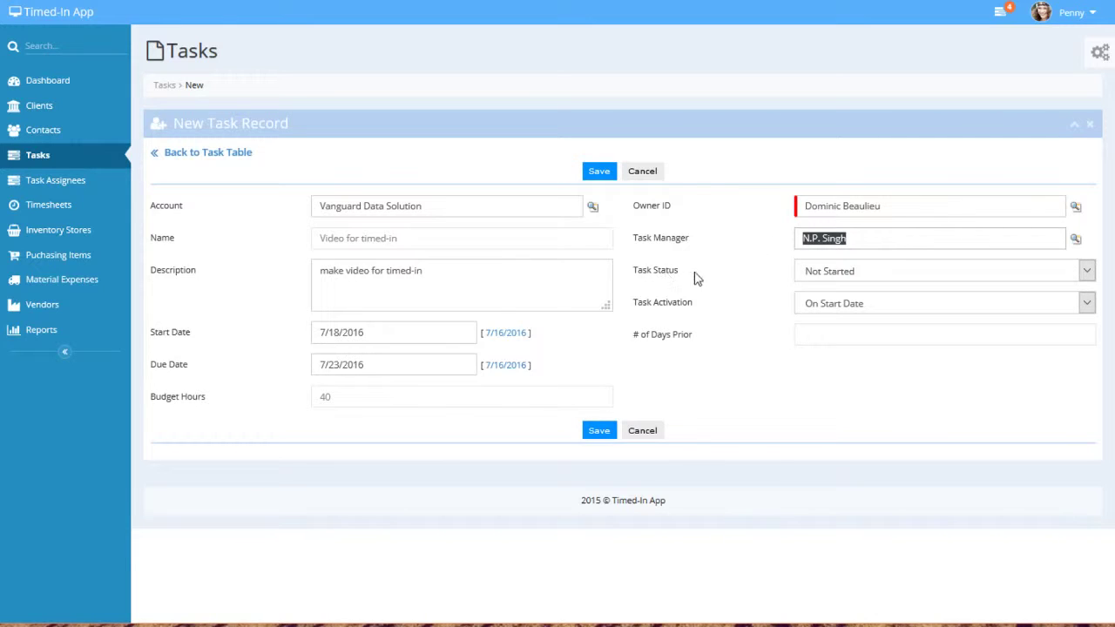
left_click(1089, 272)
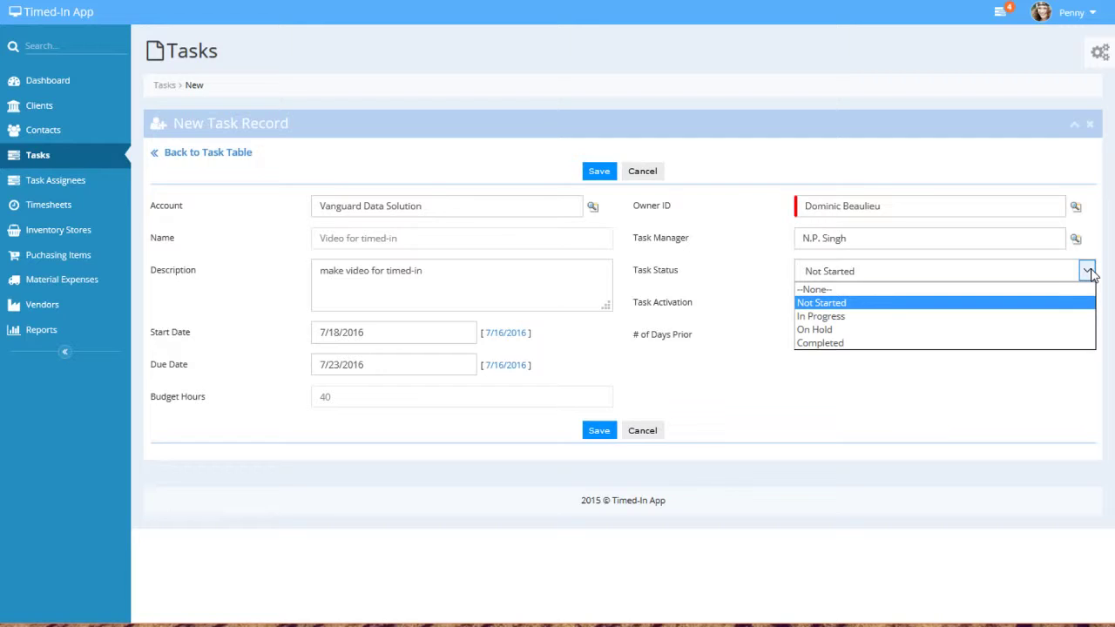
left_click(1089, 272)
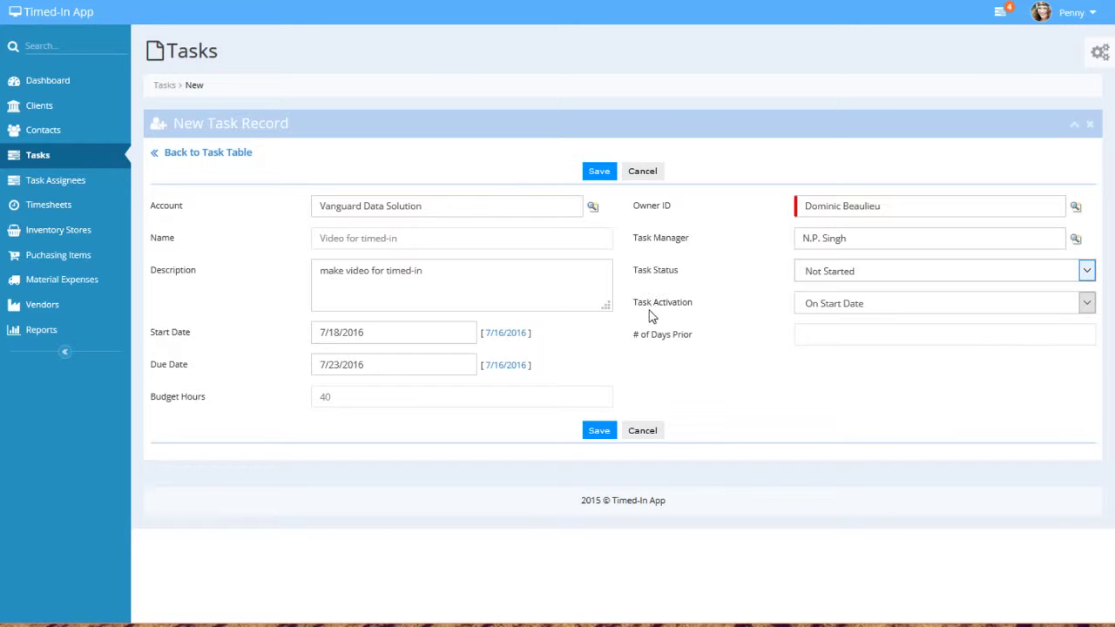
Set the task activation to Prior to Start Date with 1 day prior.
left_click(1087, 305)
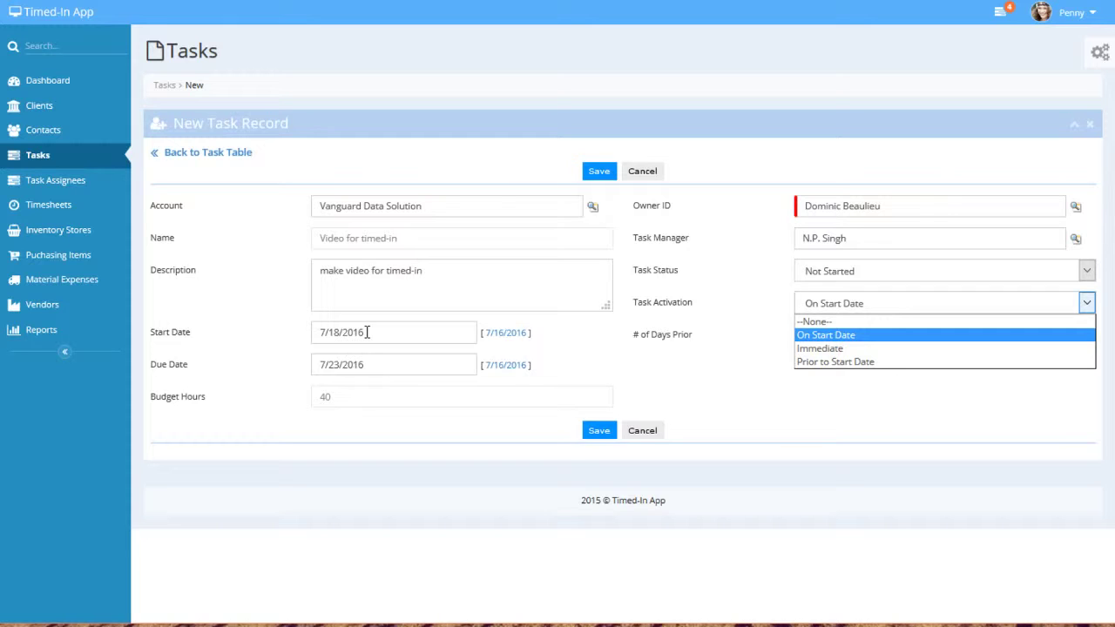
left_click(819, 362)
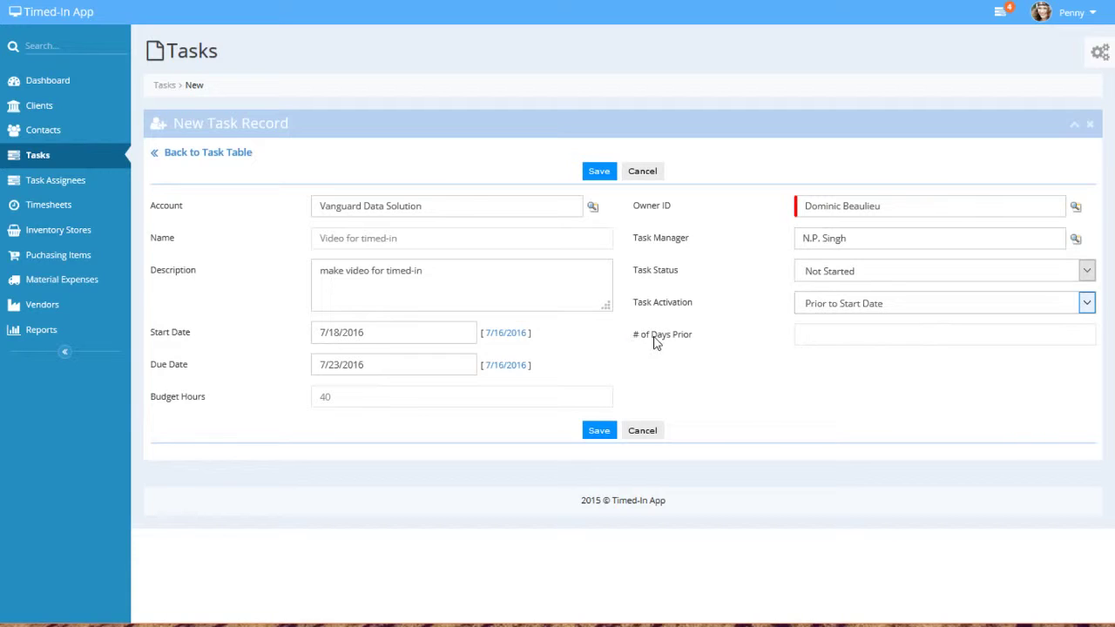
left_click(822, 335)
type("1")
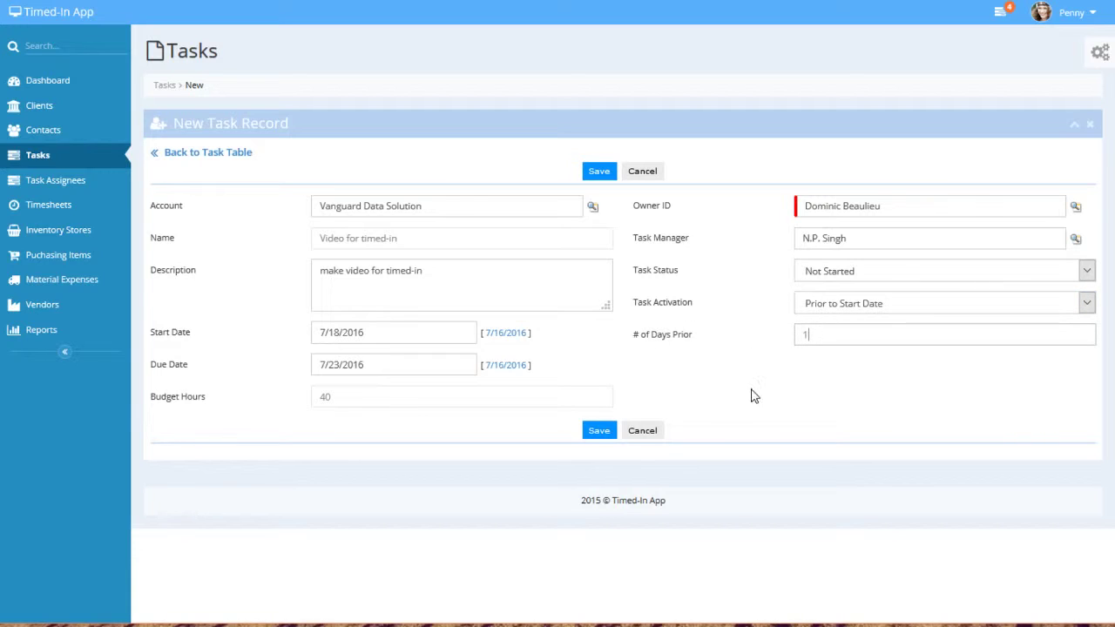
left_click(827, 369)
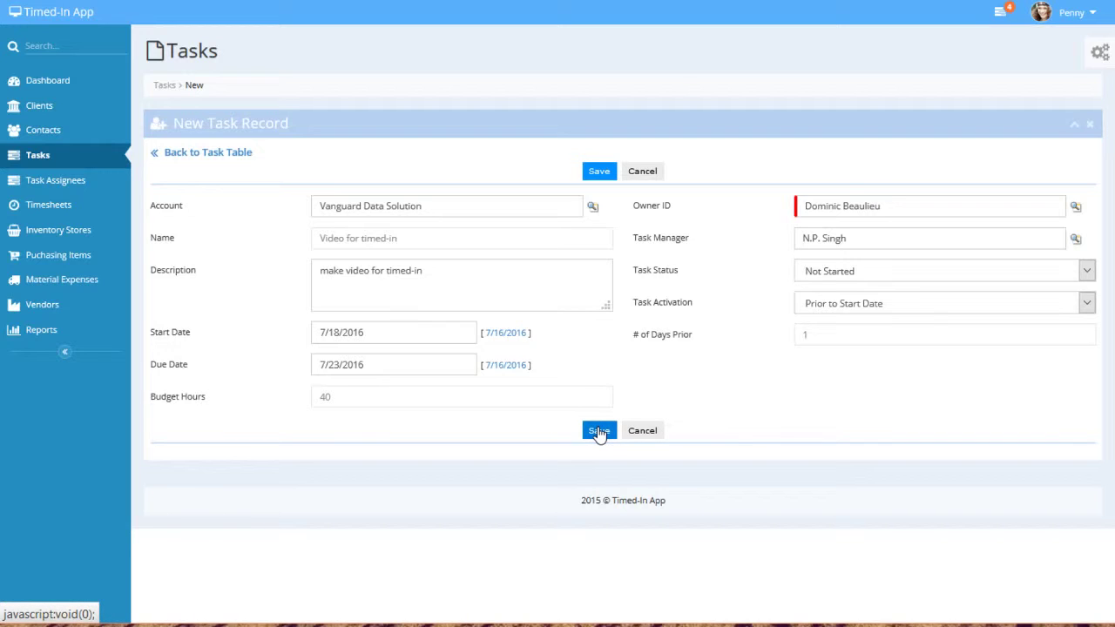
Change the number of days prior to 2 and save the new task.
double_click(818, 334)
type("2")
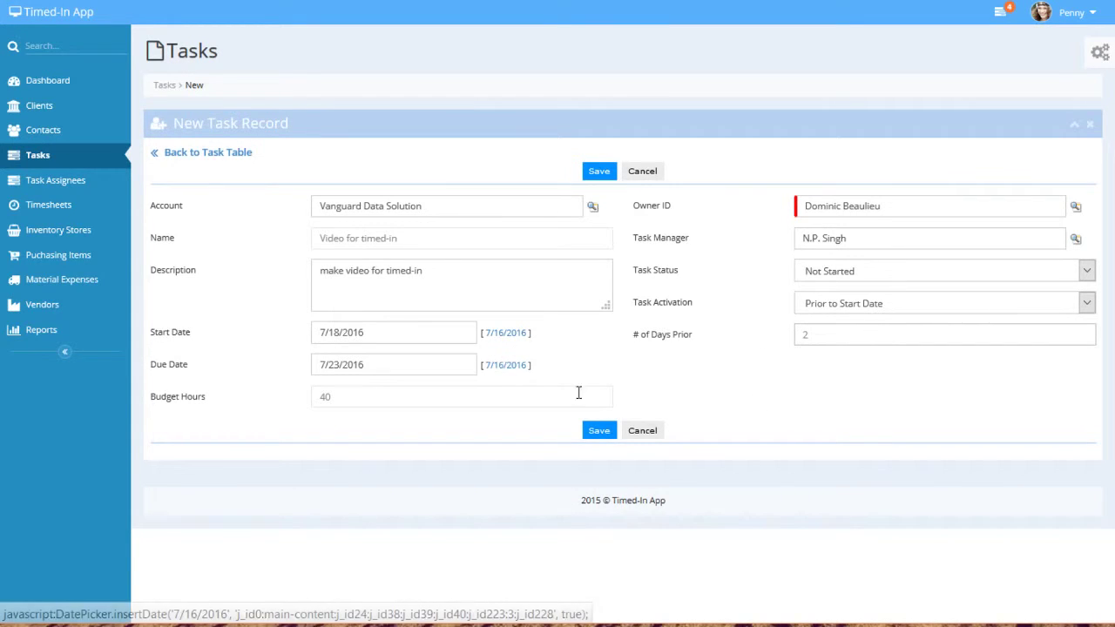
left_click(601, 431)
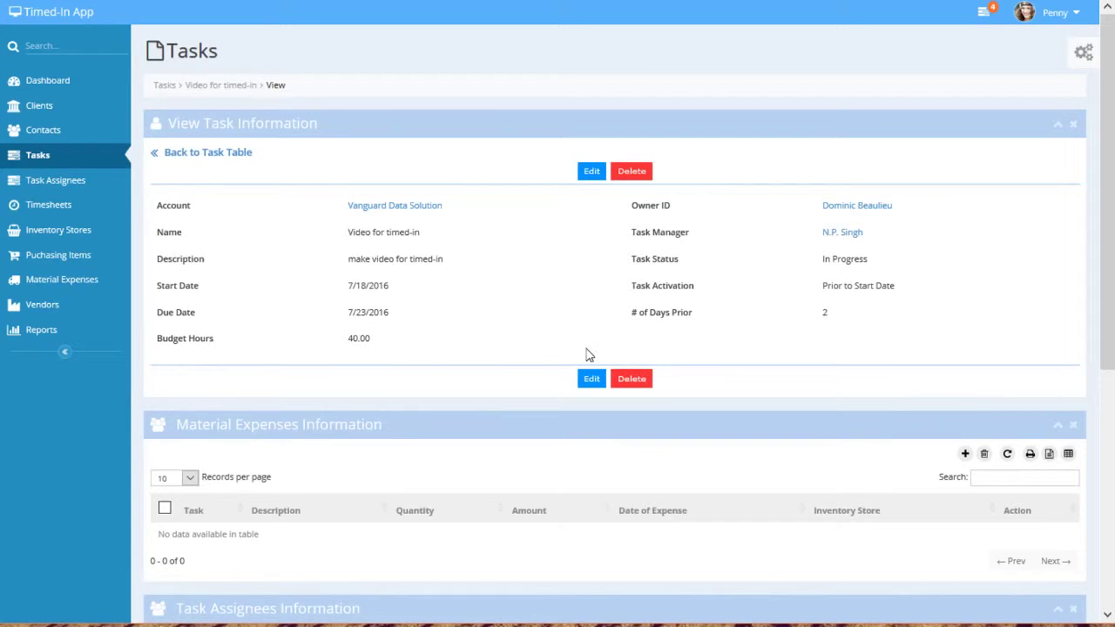
Add a task assignee to the saved task, choosing the recently viewed user without a role, and save the assignee record.
scroll(549, 313, "down", 1)
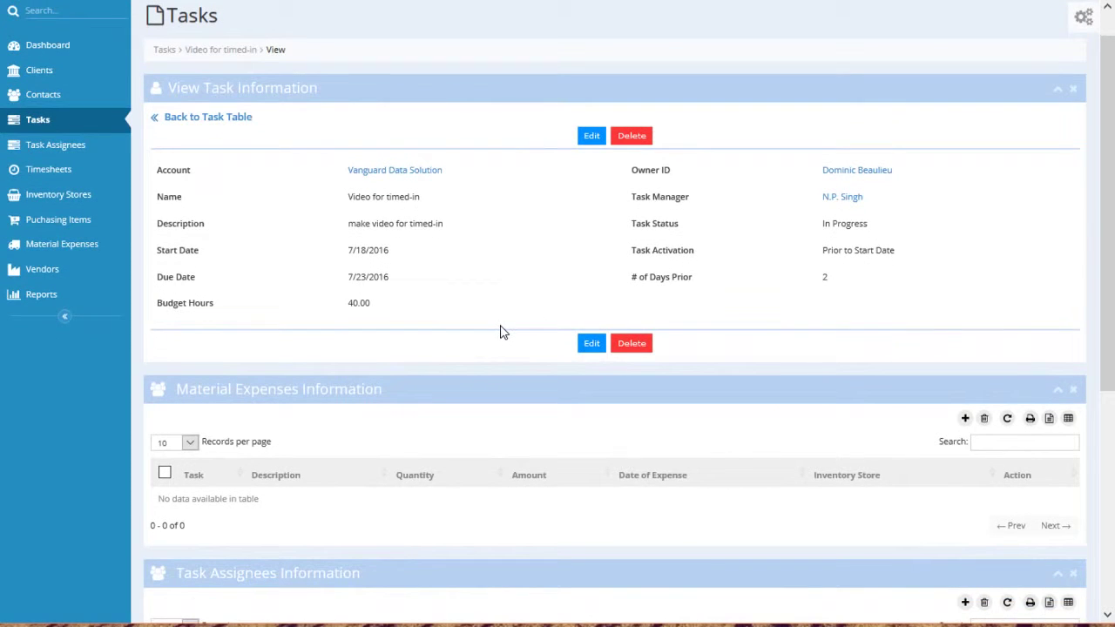
scroll(501, 331, "down", 3)
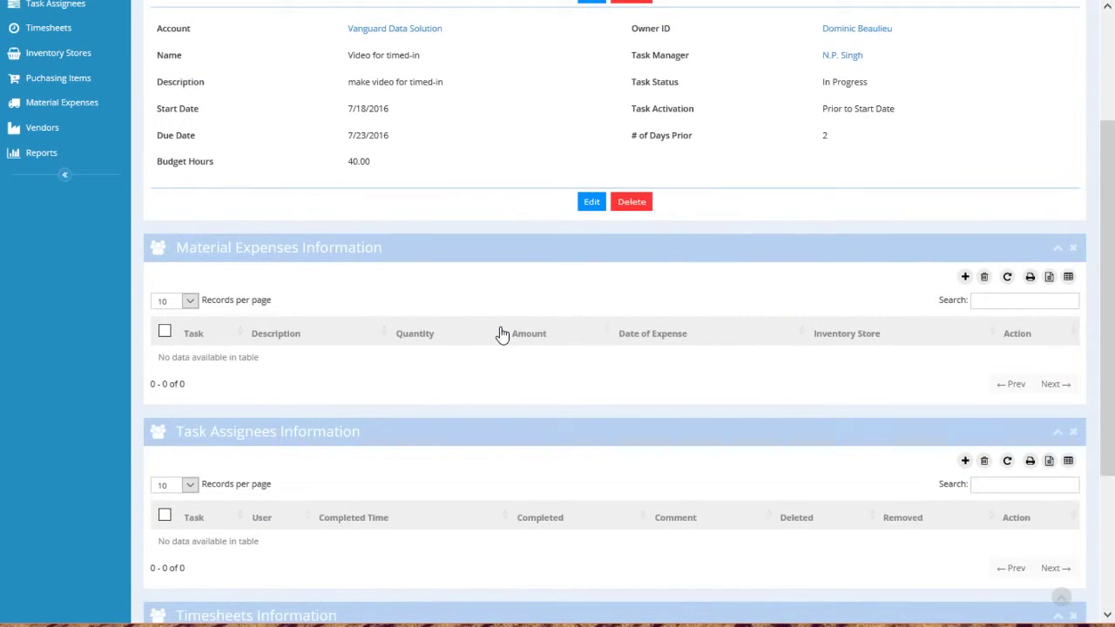
scroll(512, 257, "down", 1)
scroll(512, 255, "down", 1)
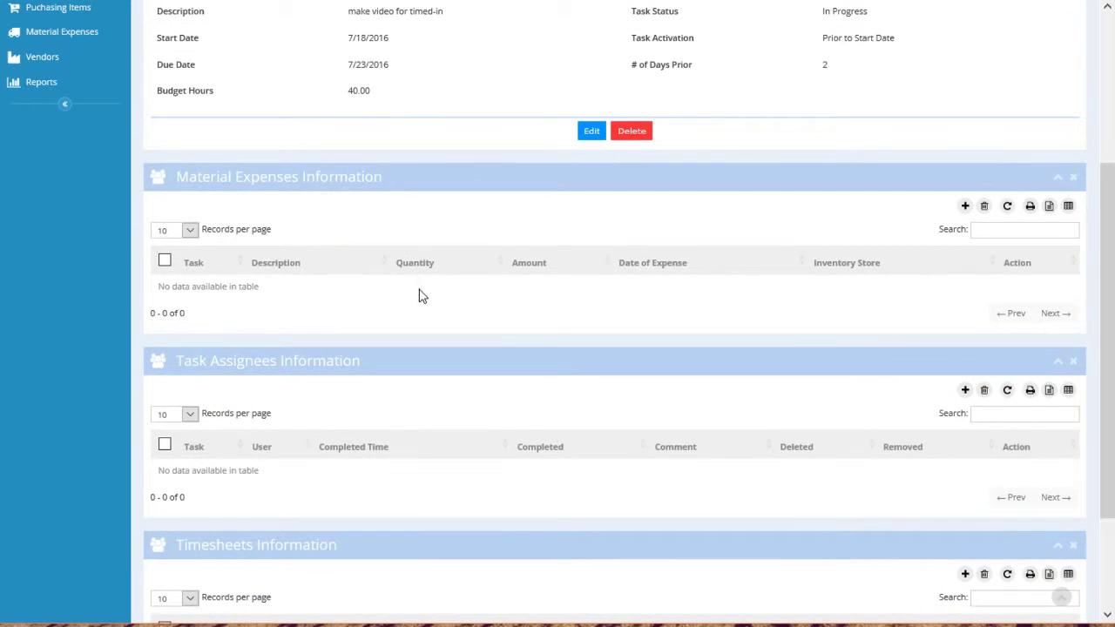
scroll(445, 305, "down", 1)
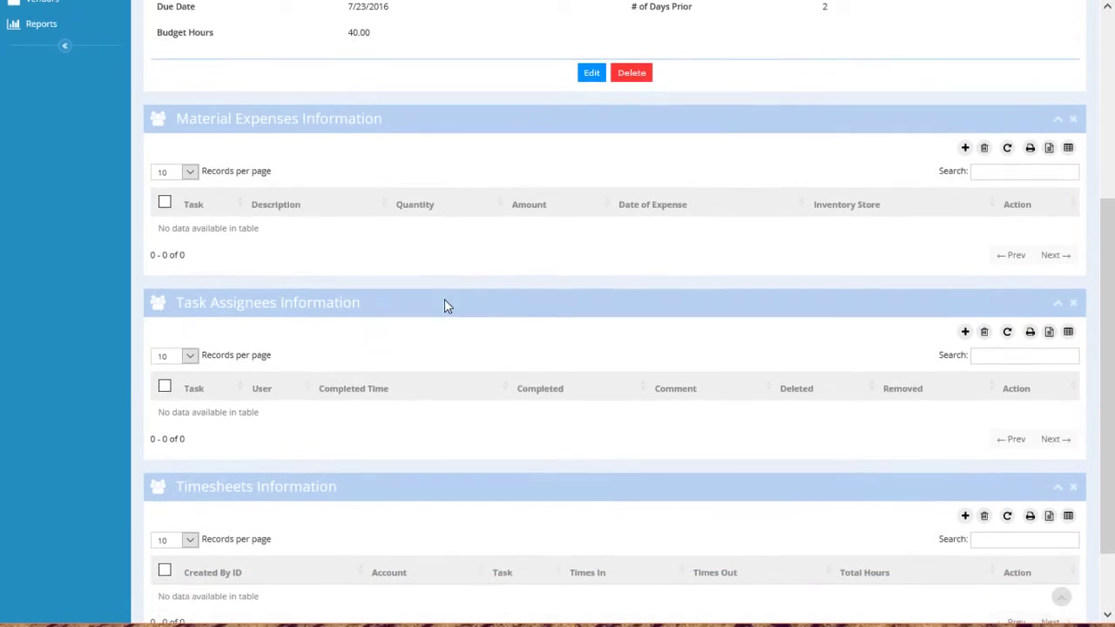
scroll(444, 307, "down", 1)
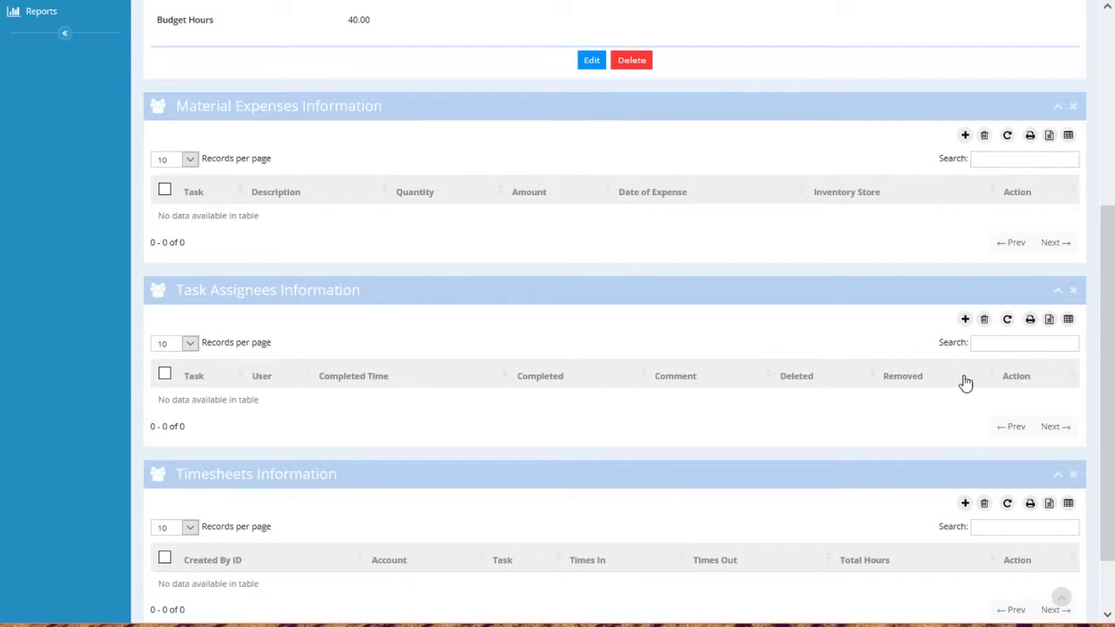
left_click(966, 319)
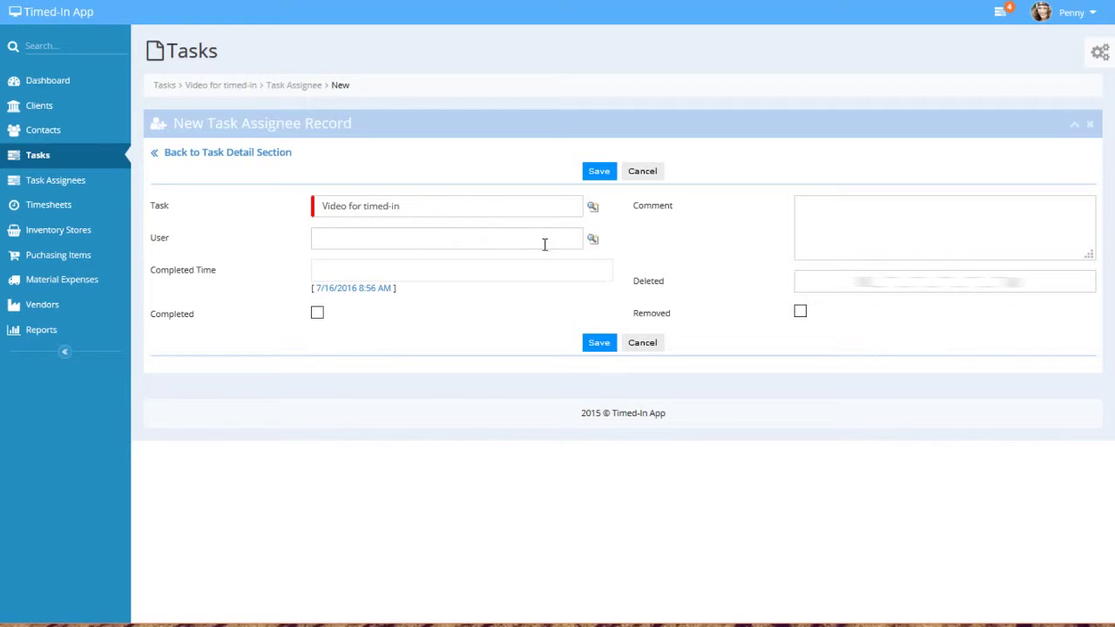
left_click(593, 240)
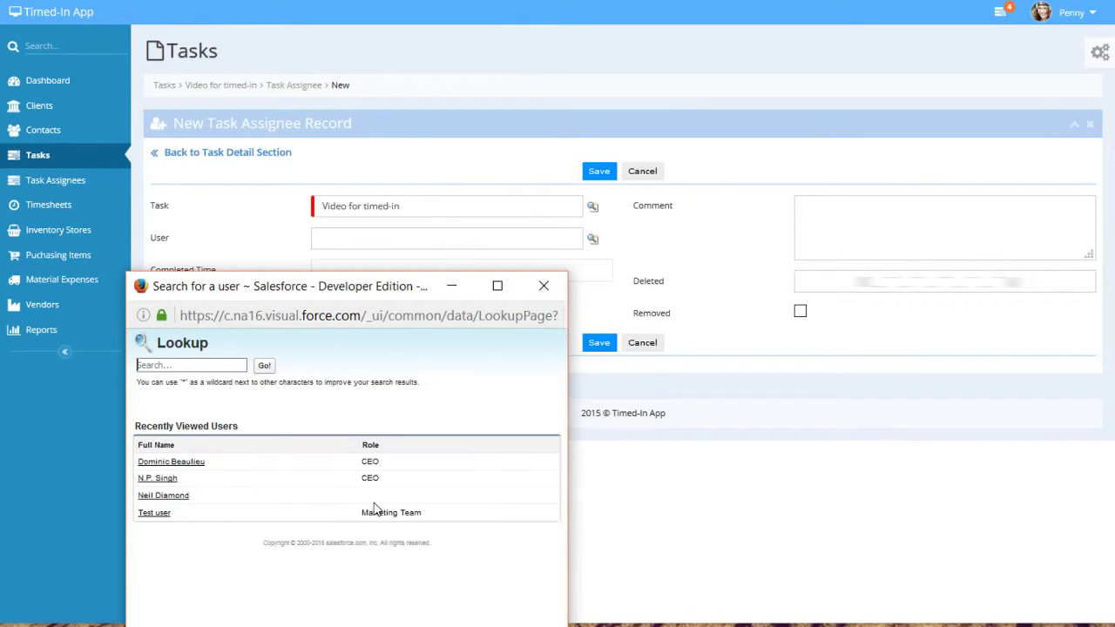
left_click(157, 495)
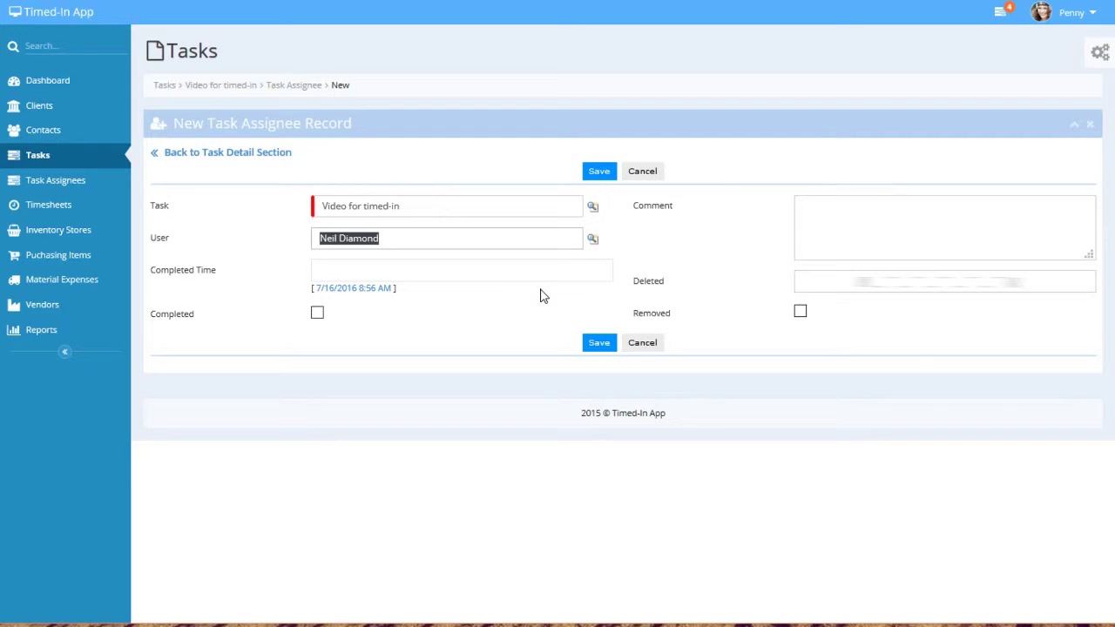
left_click(600, 344)
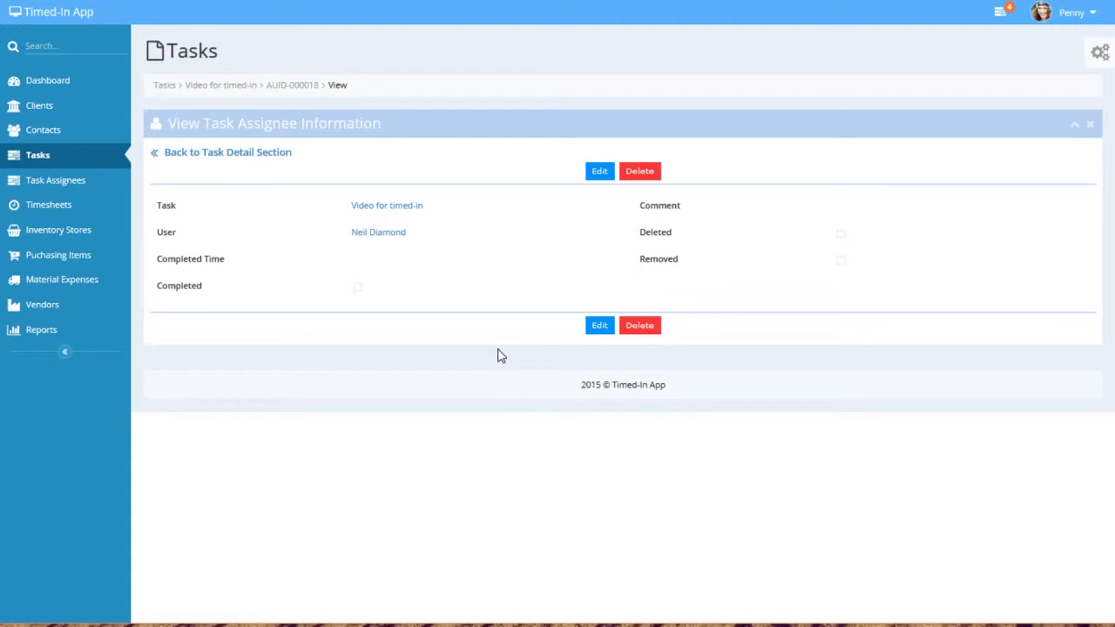
Return to the task's details, review its material expenses, assignees and timesheets sections, and open the Dashboard.
left_click(242, 154)
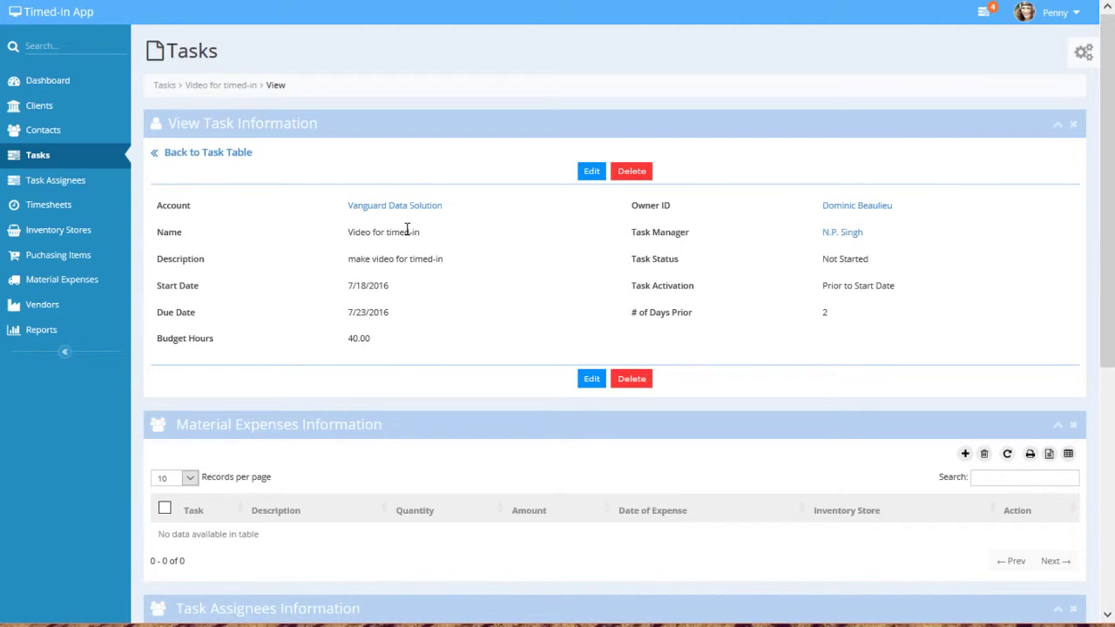
scroll(444, 235, "down", 3)
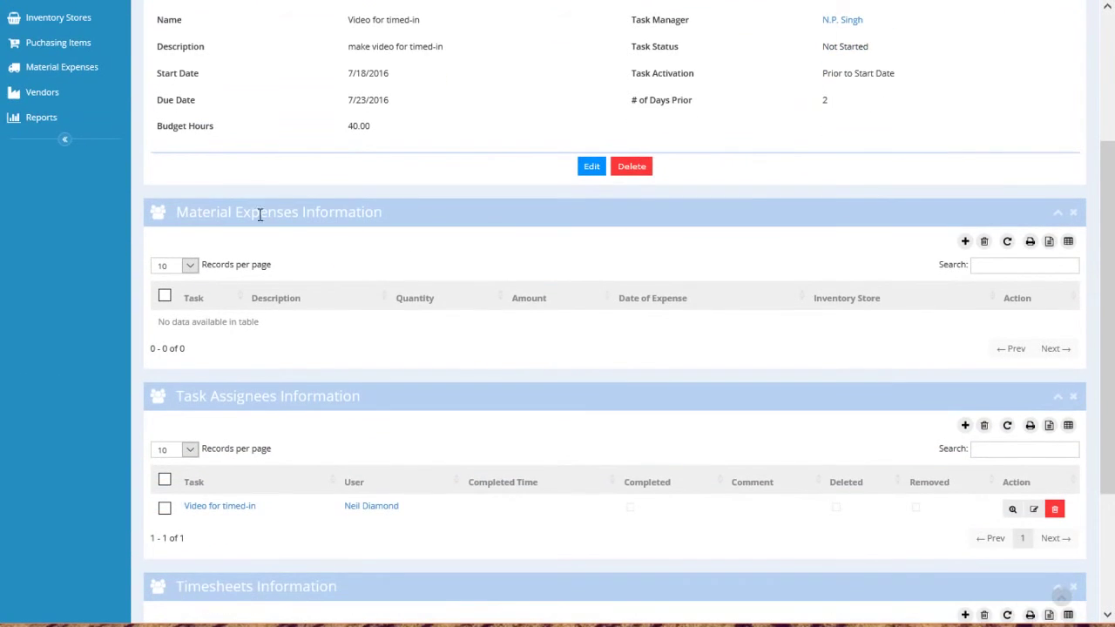
scroll(410, 304, "down", 3)
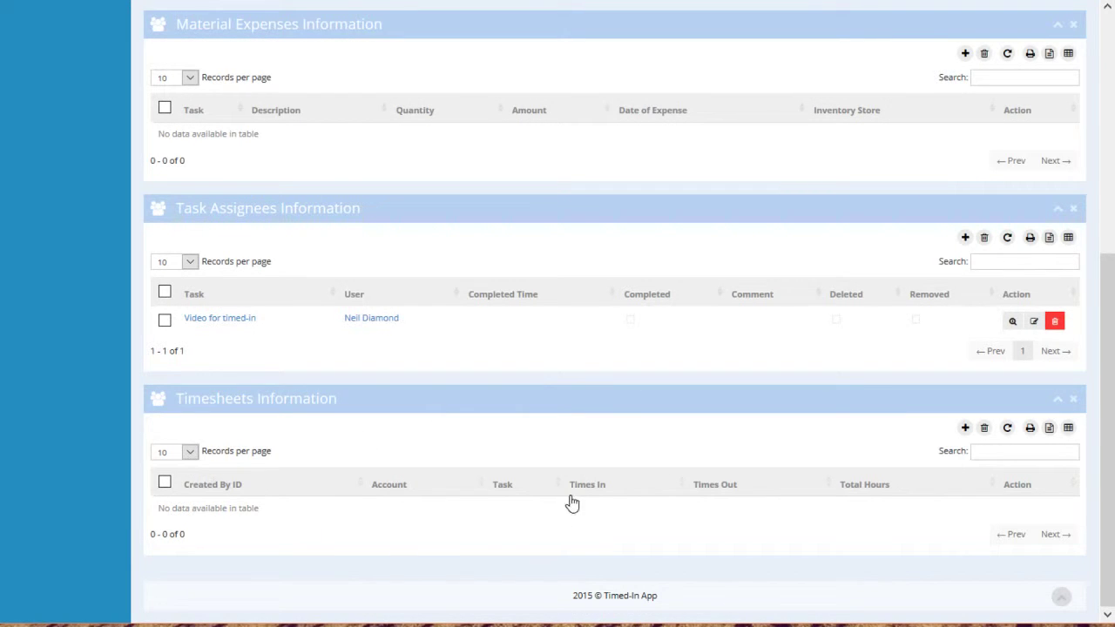
scroll(612, 408, "up", 3)
scroll(611, 408, "up", 2)
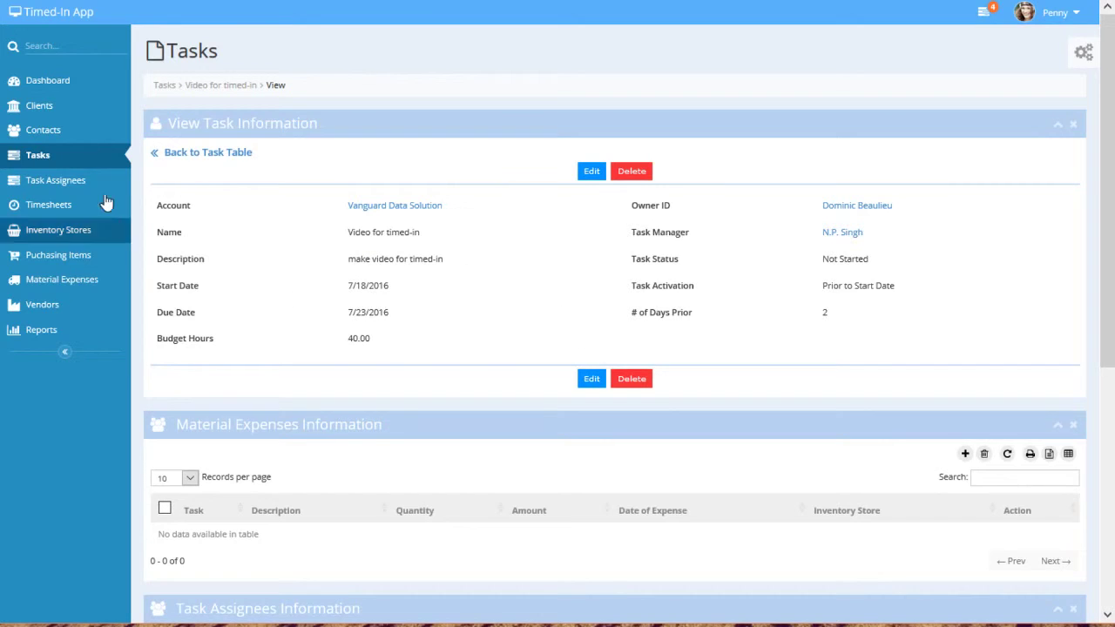
left_click(68, 87)
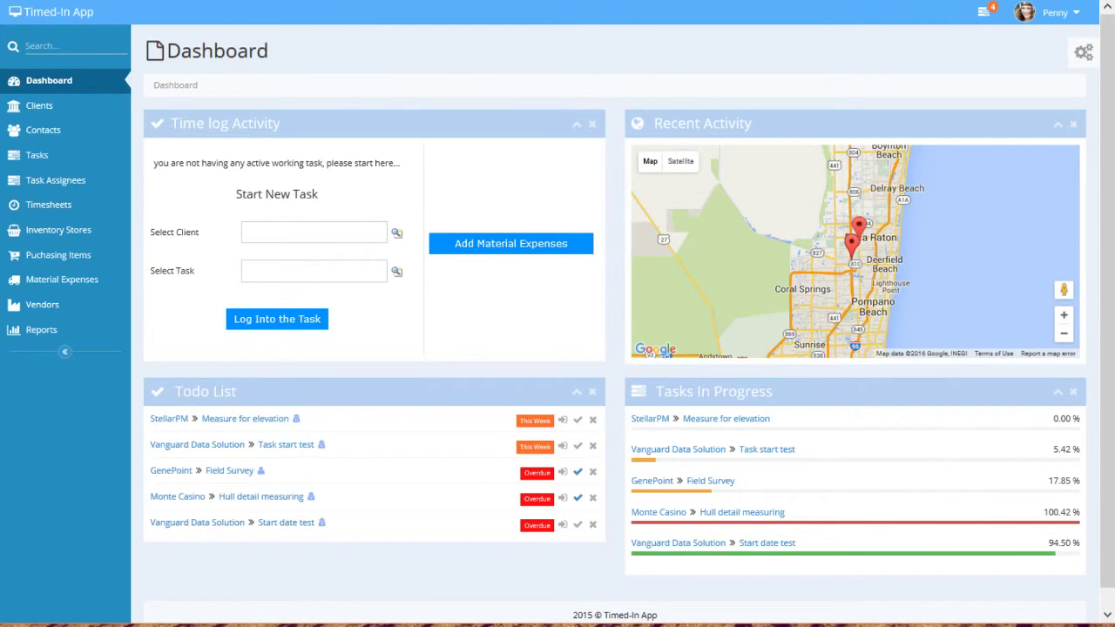
Refresh the Dashboard and open the Video for timed-in task of Vanguard Data Solution from the Todo List.
key("F5")
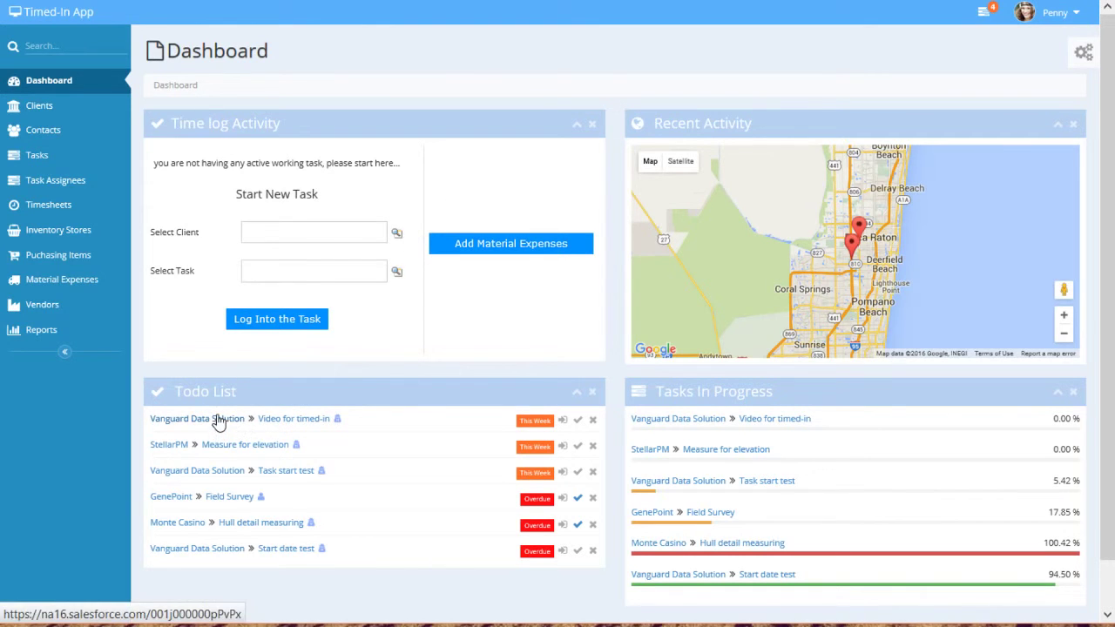
mouse_move(202, 423)
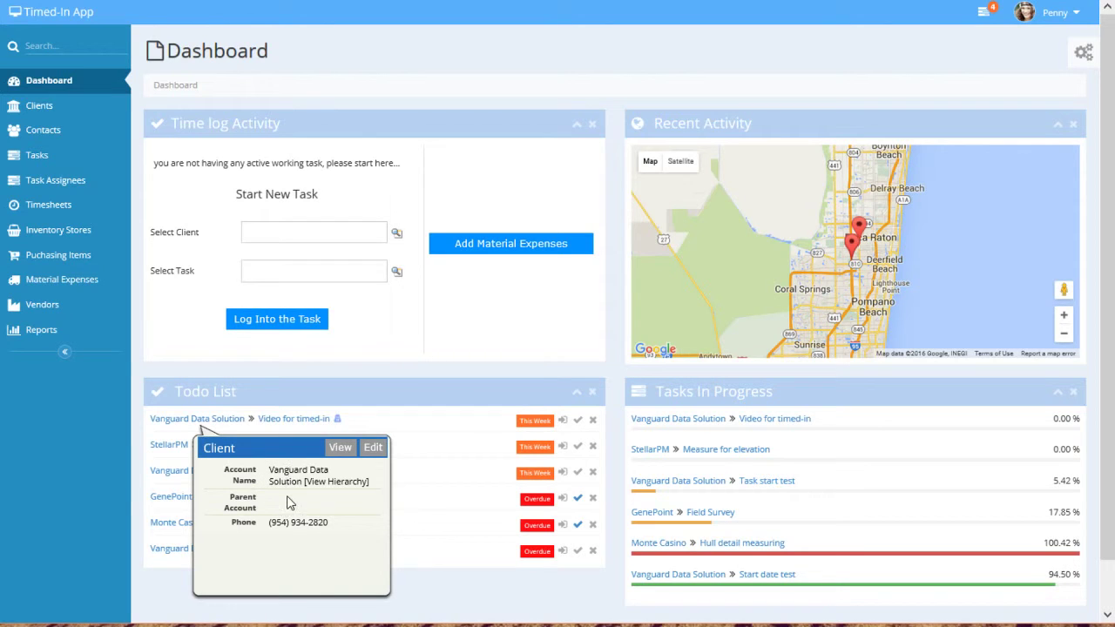
left_click(304, 420)
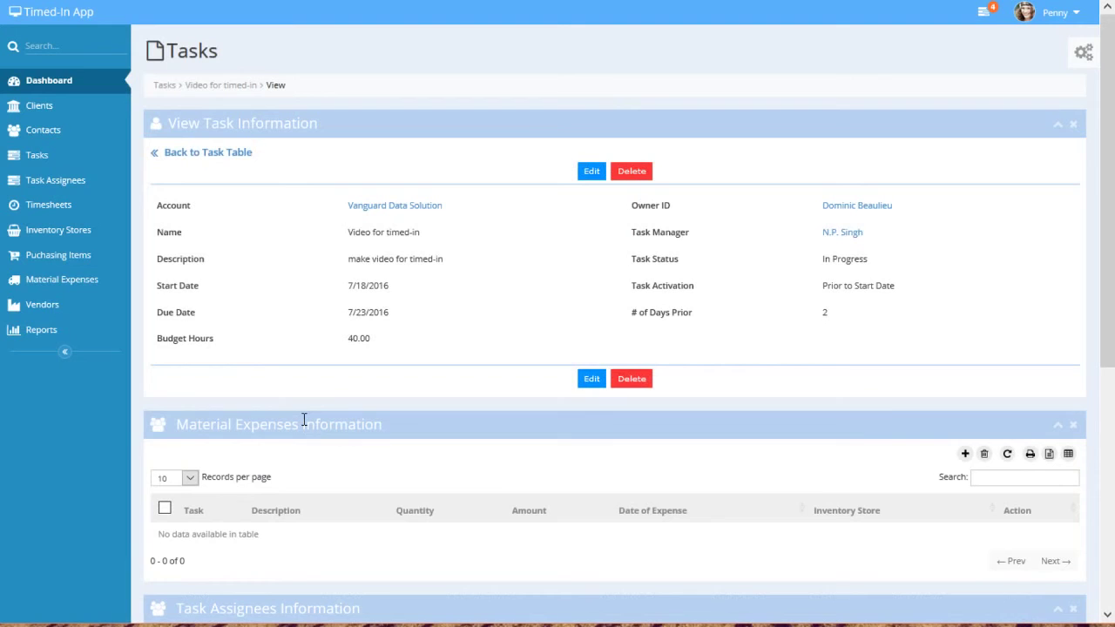
Review the task's details, material expenses and assignees, and return to the Dashboard.
scroll(517, 189, "down", 3)
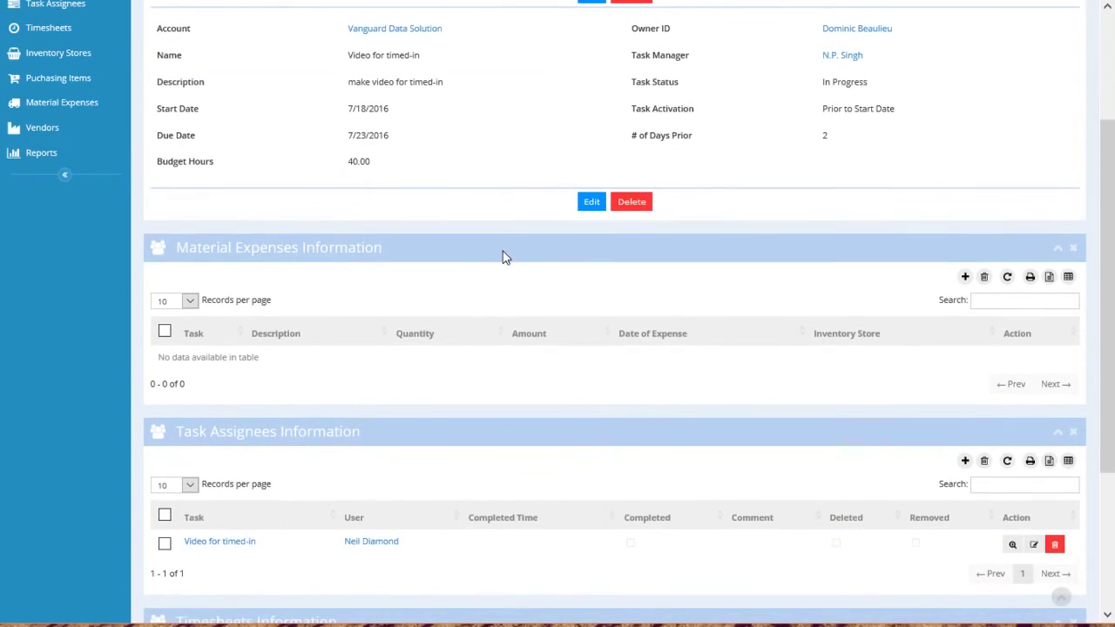
scroll(503, 257, "up", 3)
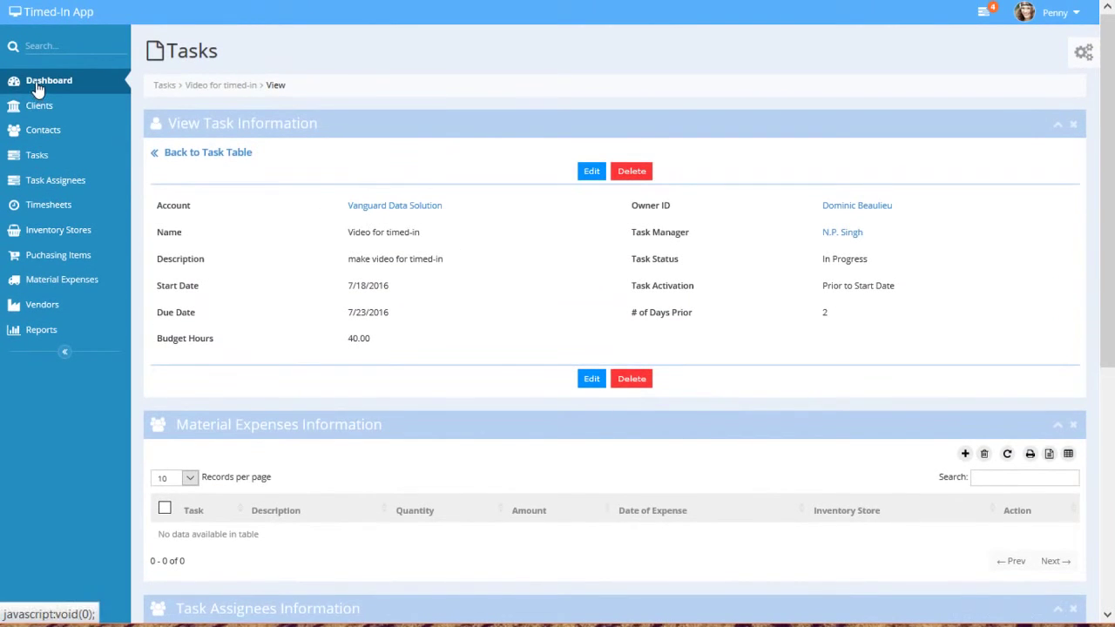
left_click(41, 84)
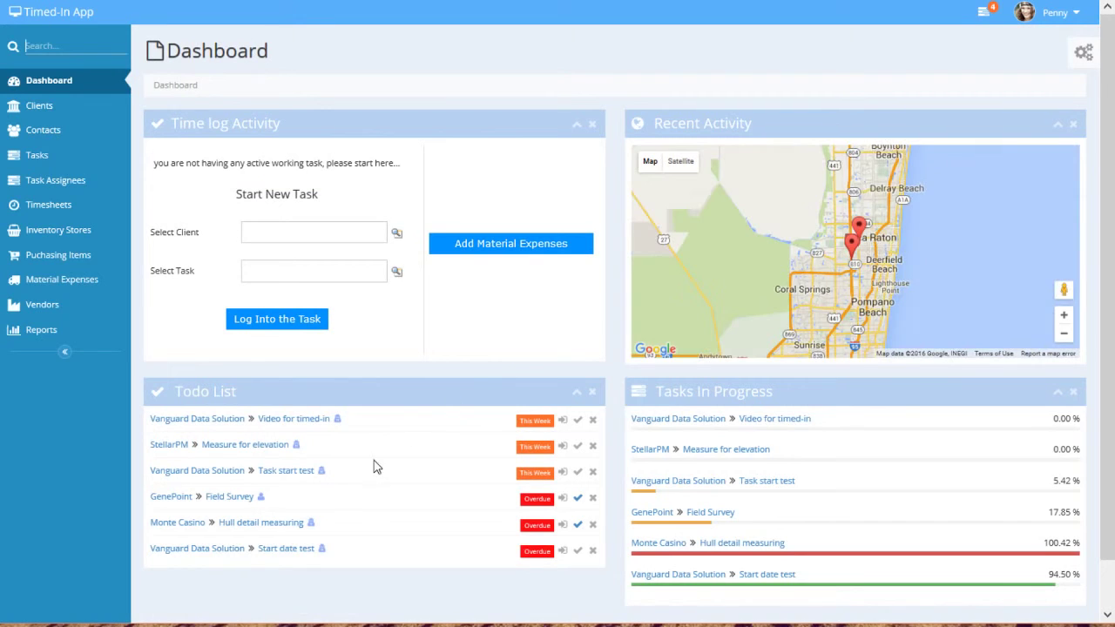